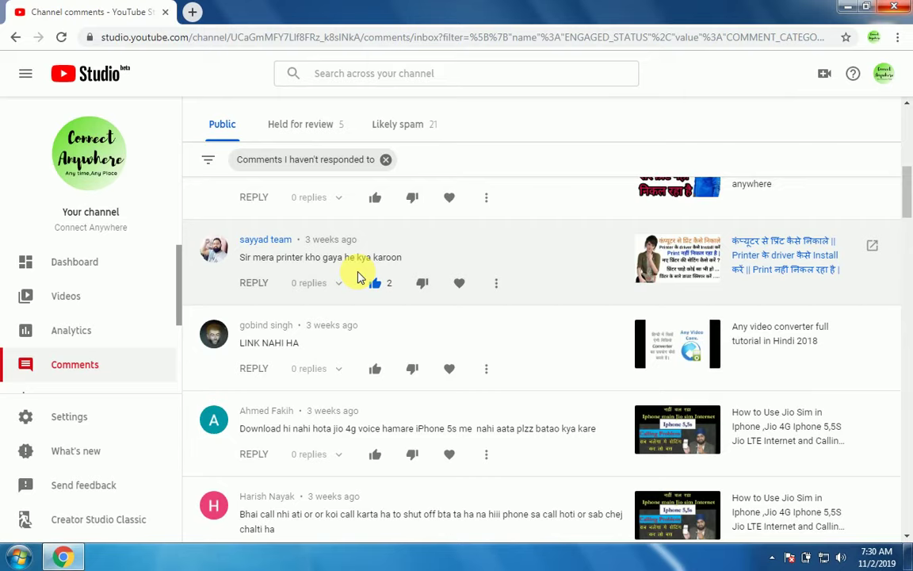
Read through the channel comments that have not been responded to, then return to the newest one
drag(904, 195, 906, 240)
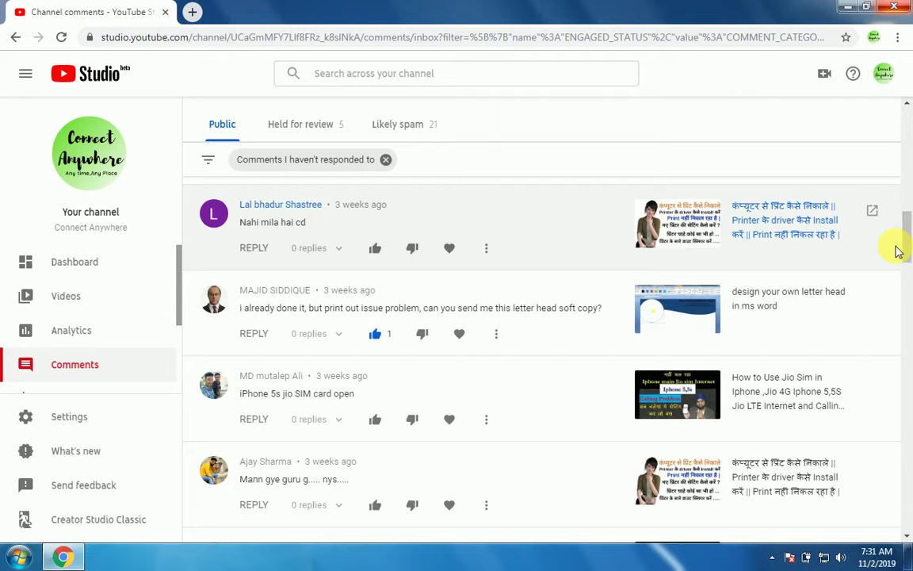
scroll(905, 224, up, 3)
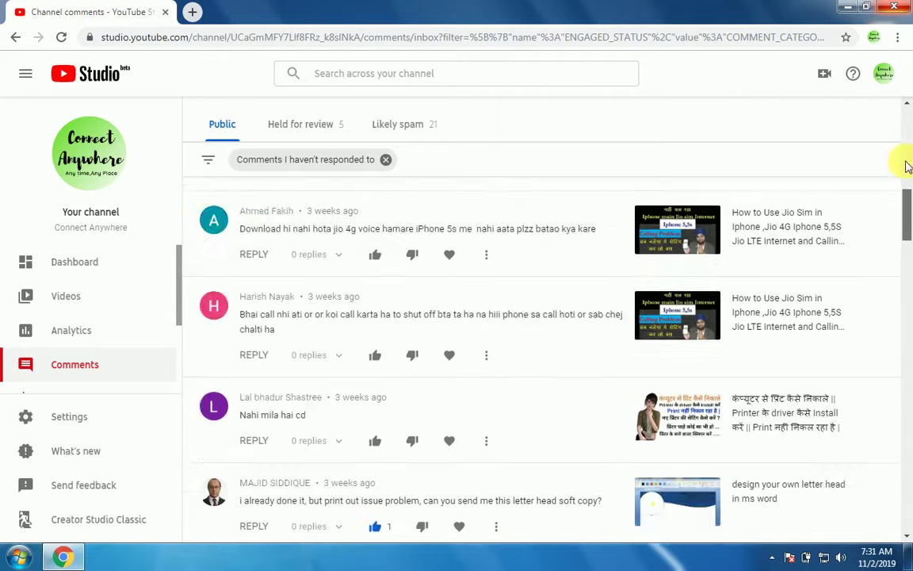
scroll(908, 166, up, 5)
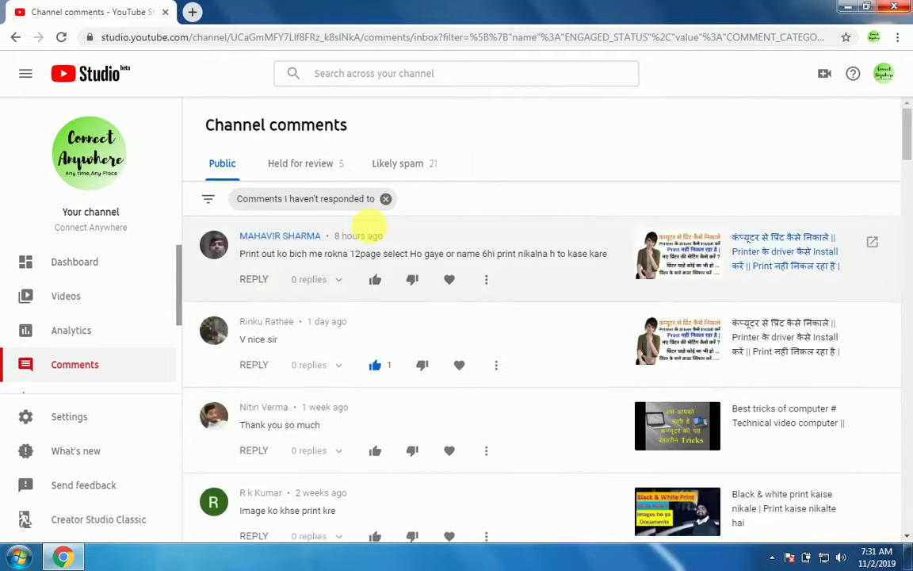
Minimize the browser window and refresh the Windows desktop
click(848, 7)
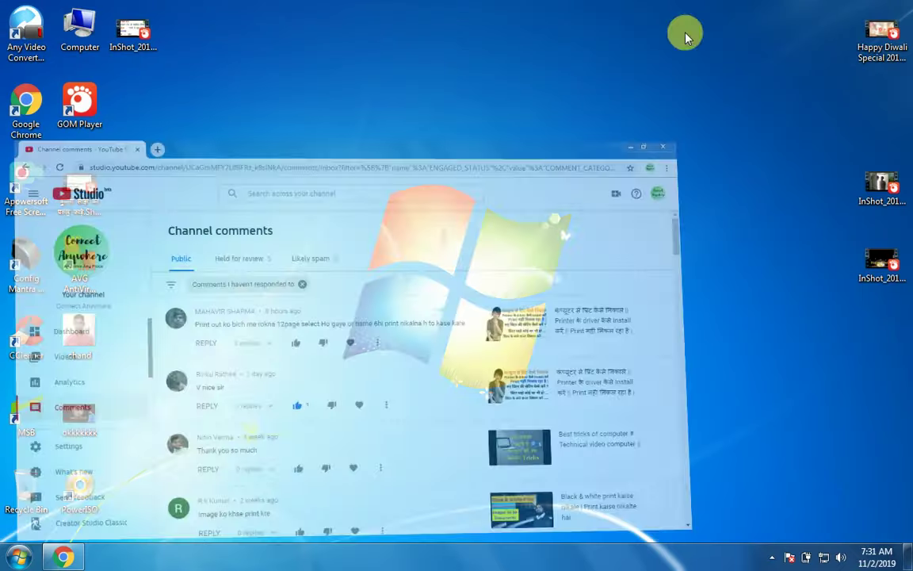
right_click(261, 170)
click(323, 212)
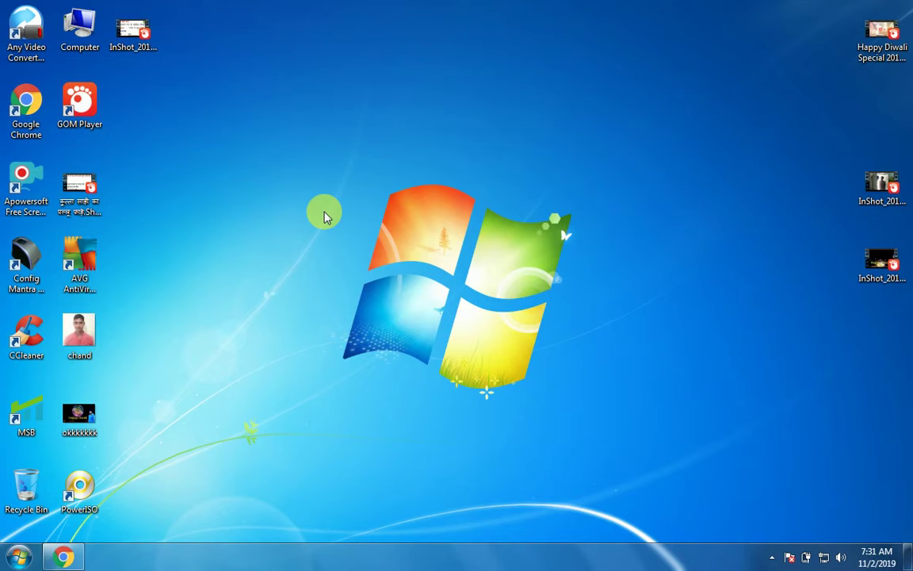
right_click(219, 220)
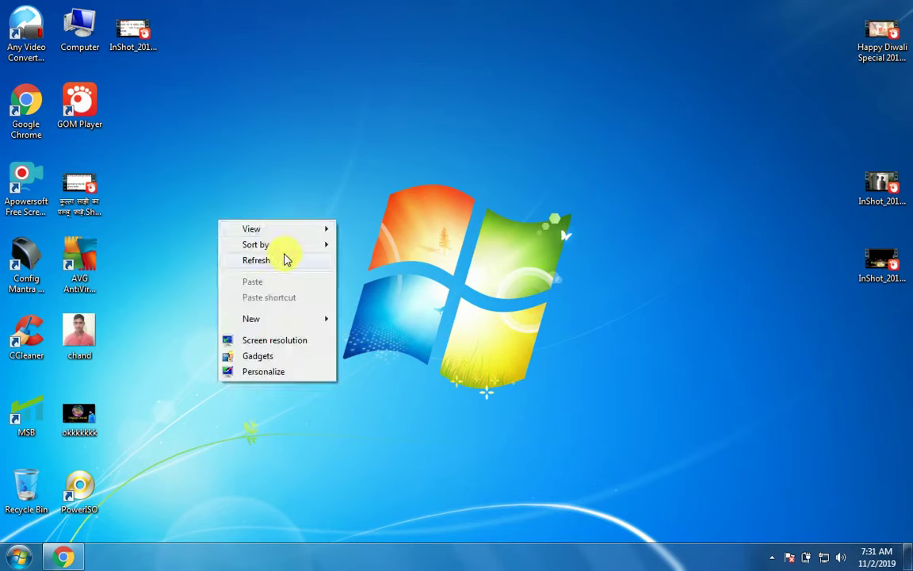
click(273, 260)
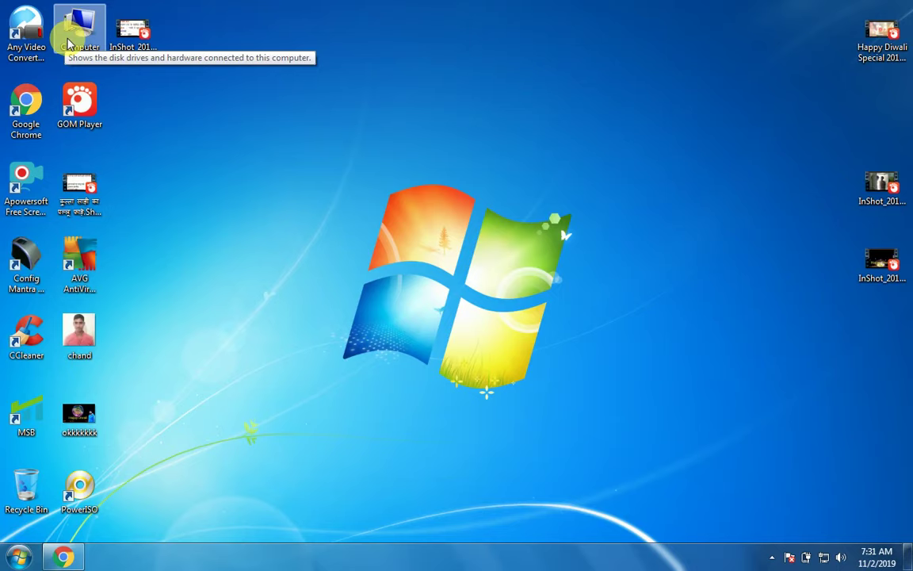
Open Computer Management in a maximized window and display the Services list under Services and Applications
right_click(72, 38)
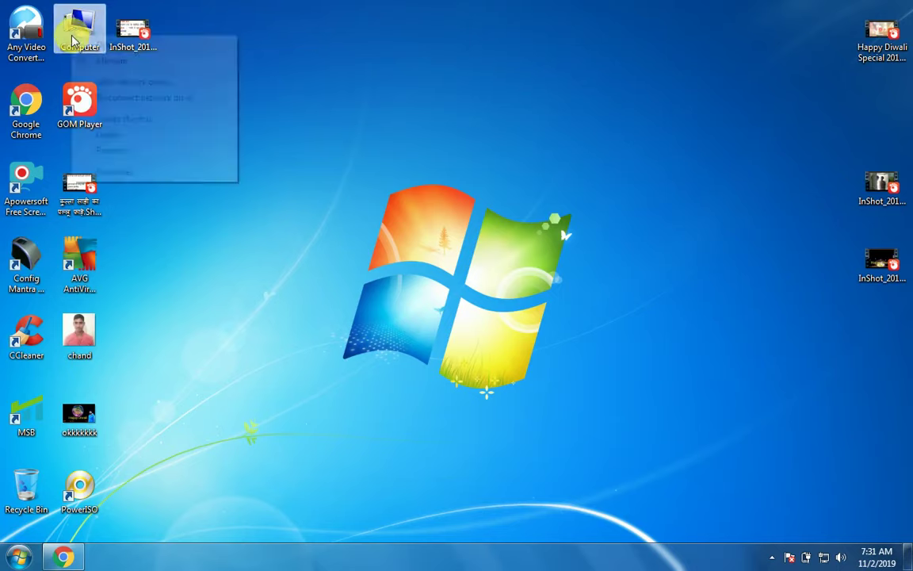
click(109, 61)
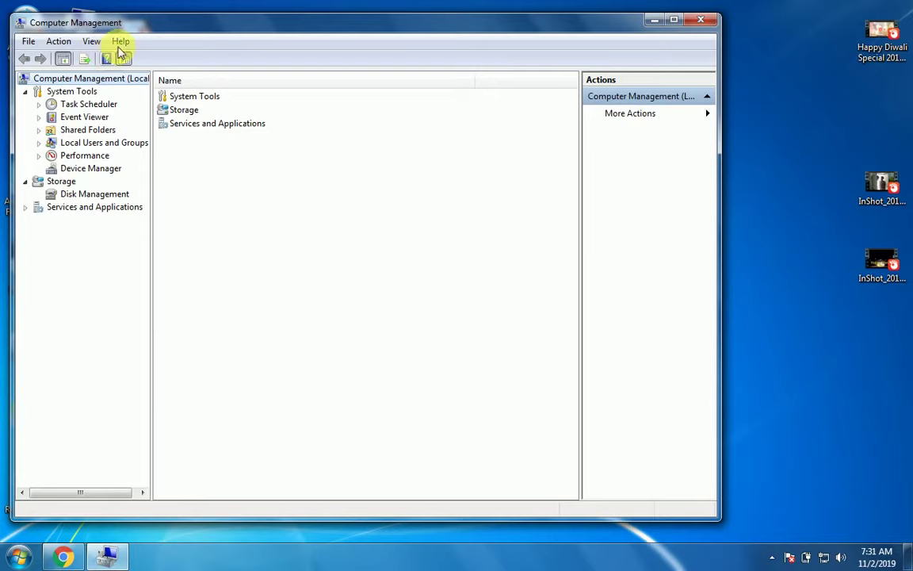
drag(135, 22, 168, 23)
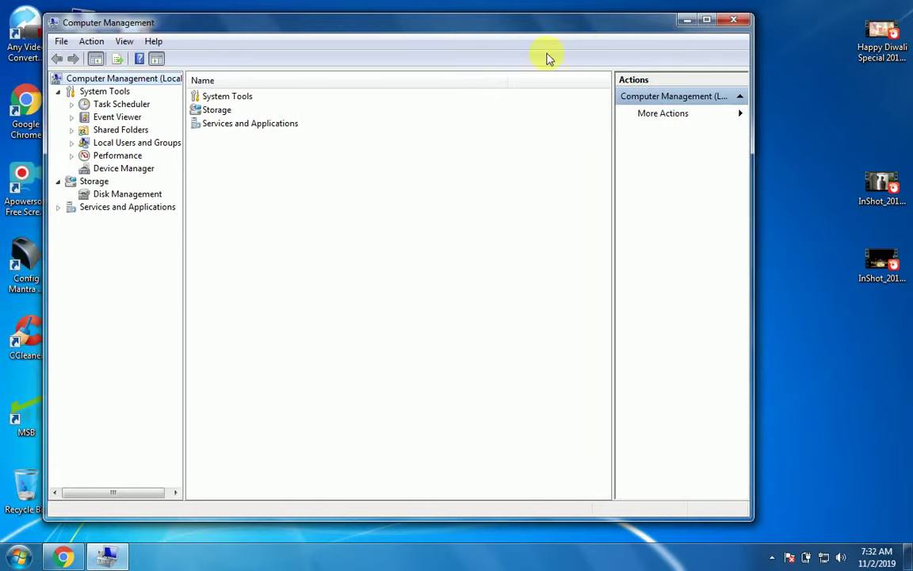
click(706, 19)
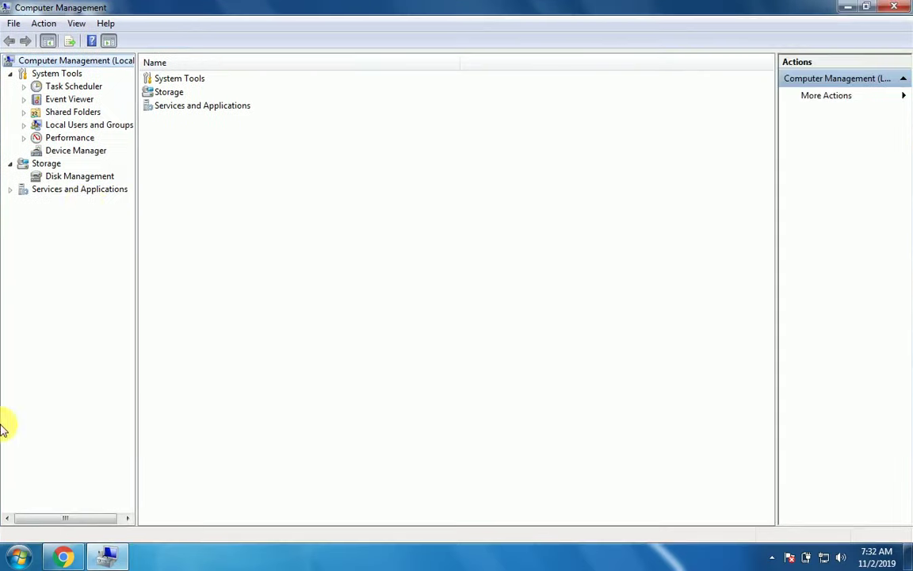
click(70, 190)
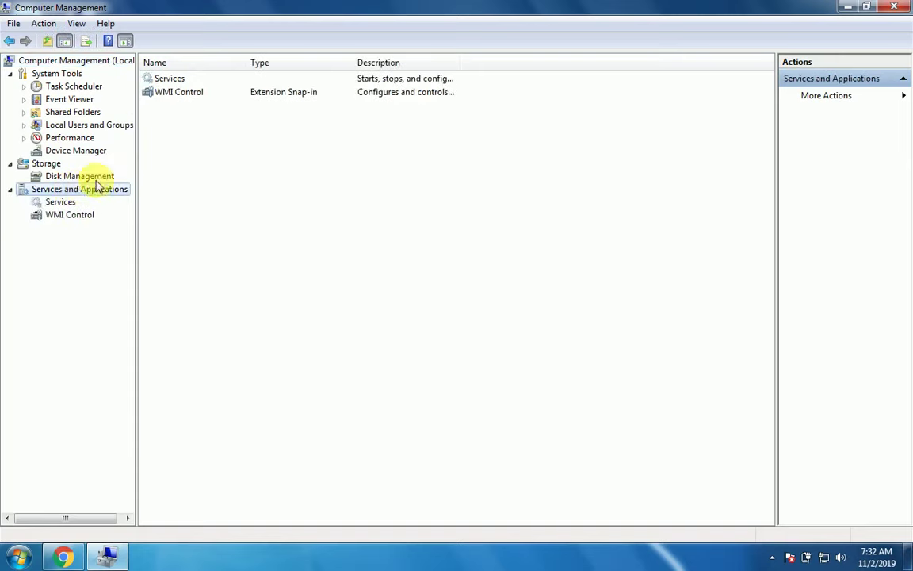
double_click(170, 80)
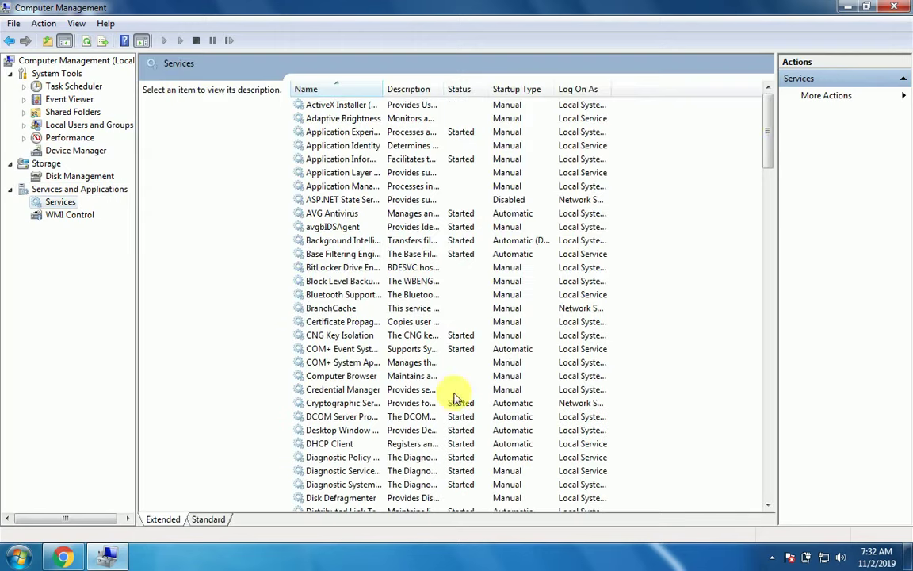
Find the Print Spooler service in the list and open its properties
drag(769, 139, 763, 410)
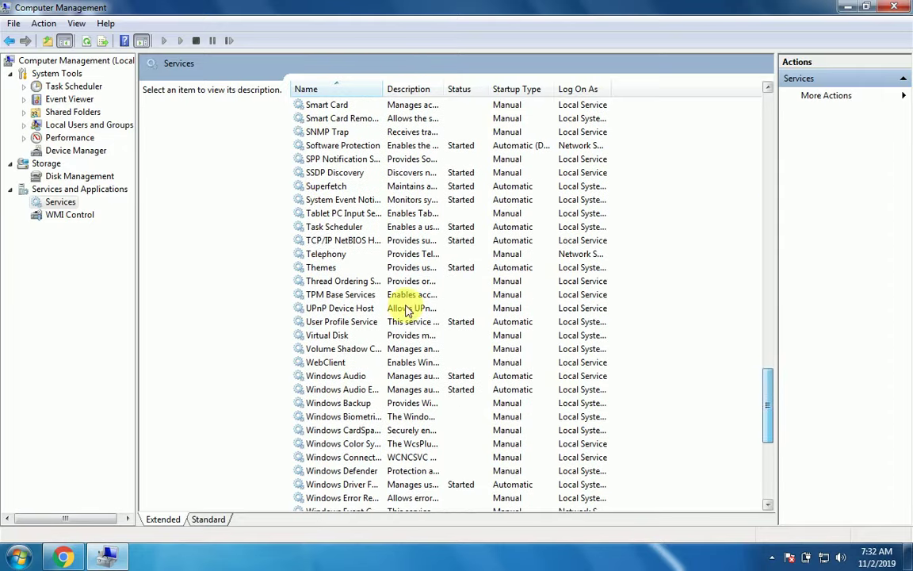
click(333, 376)
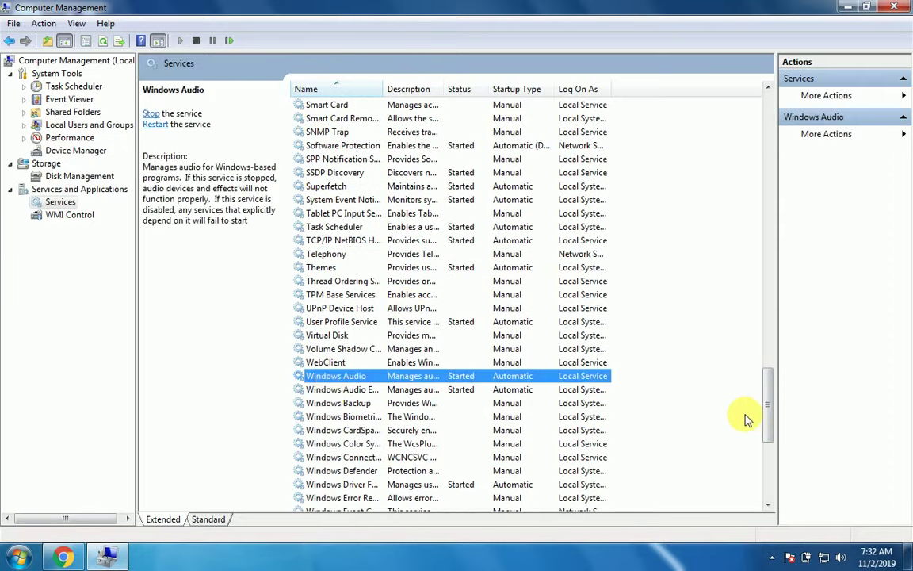
drag(764, 407, 752, 310)
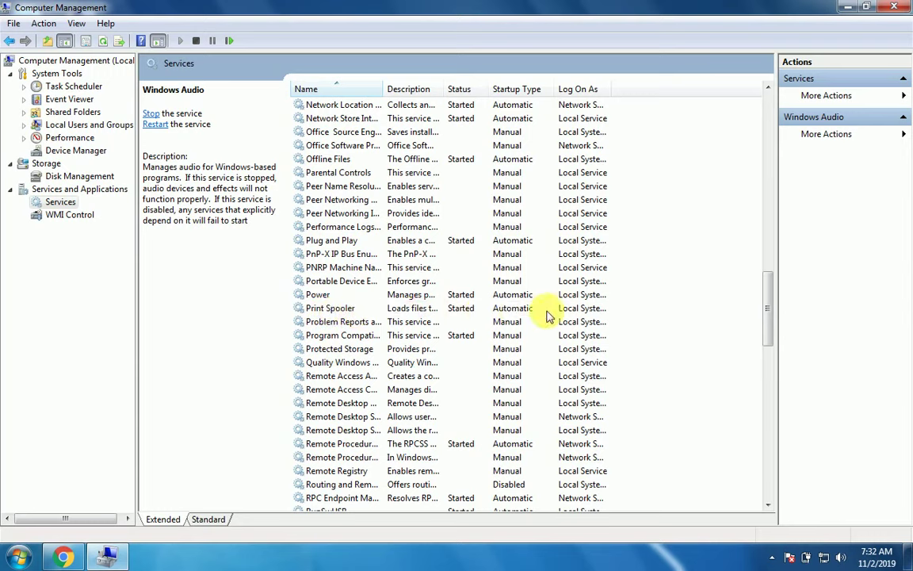
double_click(341, 309)
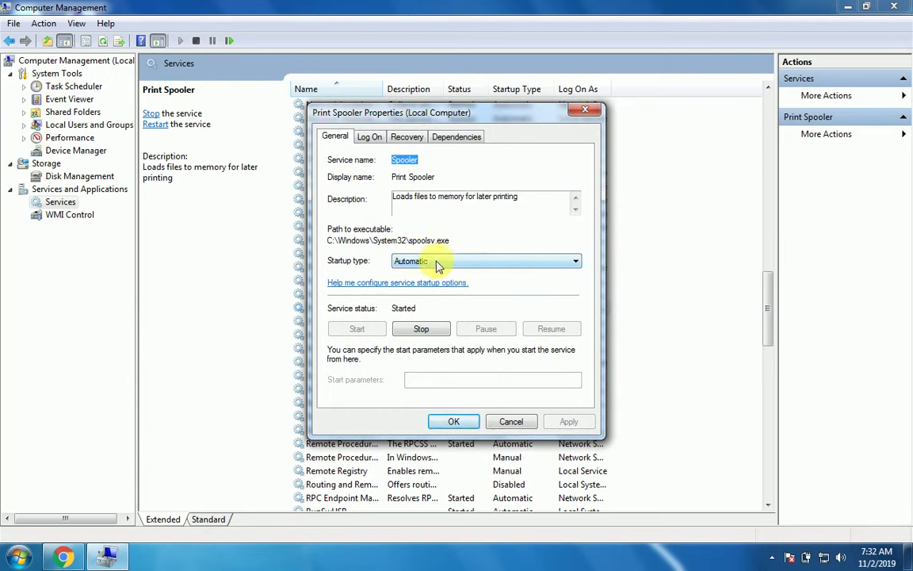
Set the Print Spooler's startup type to Automatic, stop and start the service again, apply the settings and close Computer Management
click(399, 262)
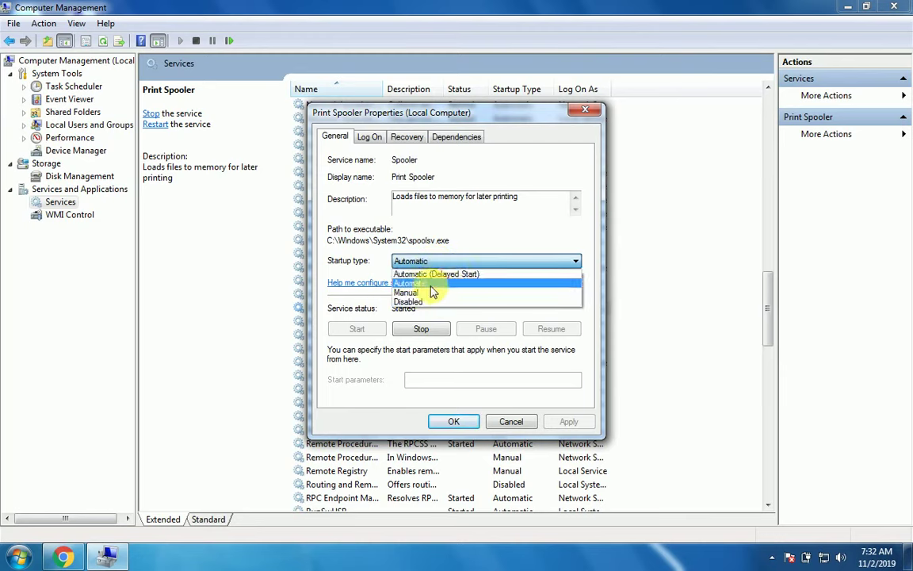
click(431, 284)
click(422, 330)
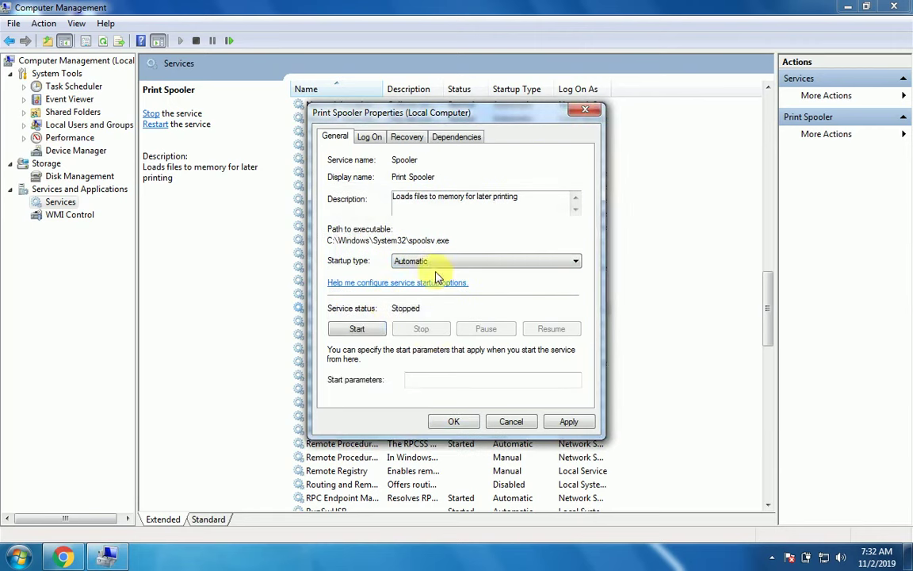
click(363, 330)
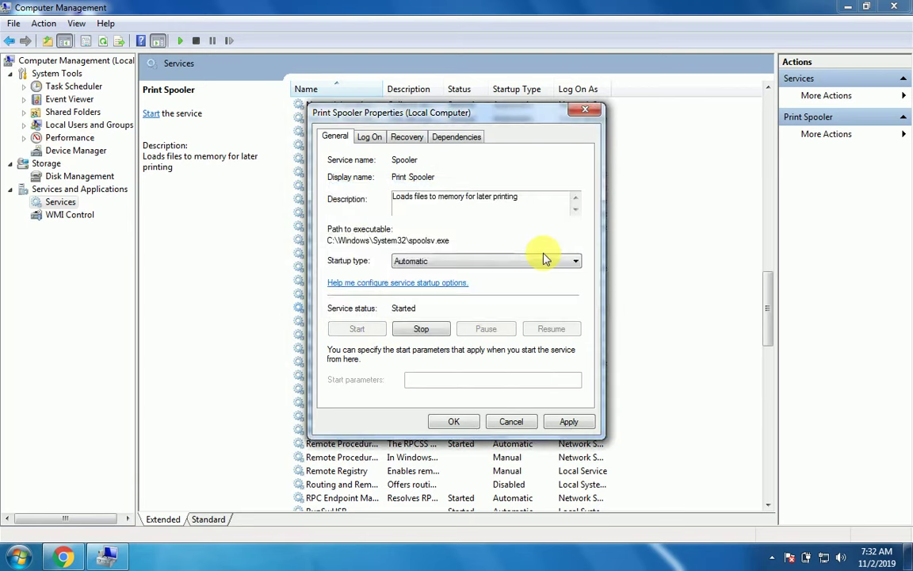
click(579, 424)
click(454, 422)
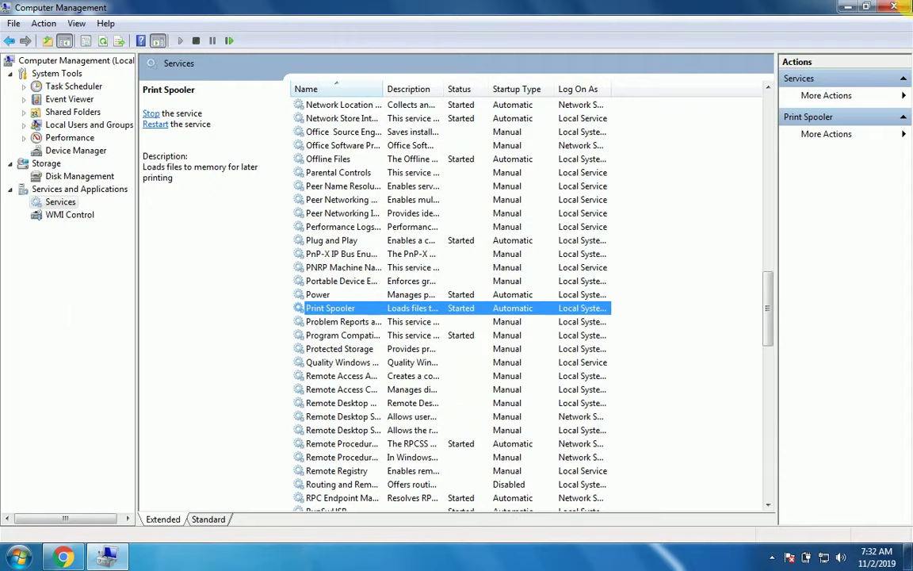
click(902, 6)
Open the Control Panel and show all its items as large icons
key(super)
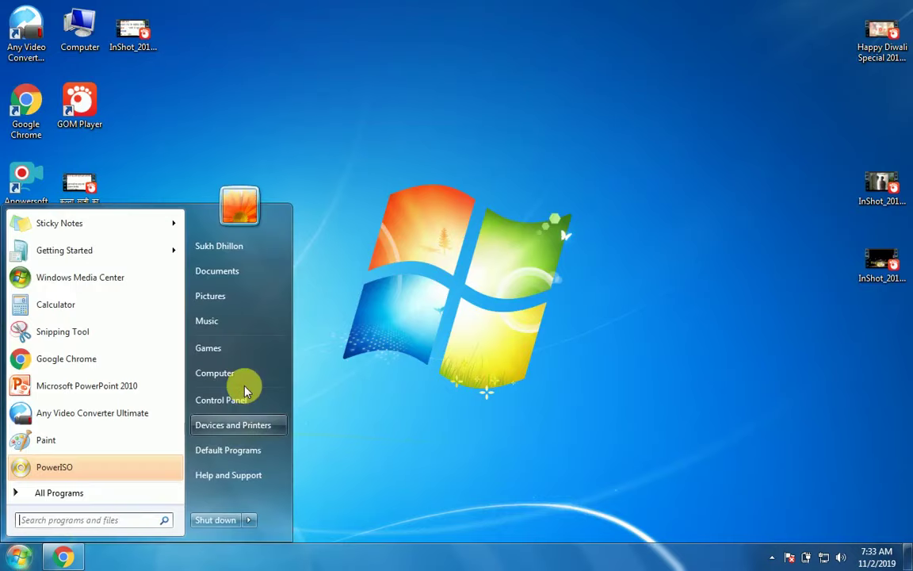
click(232, 402)
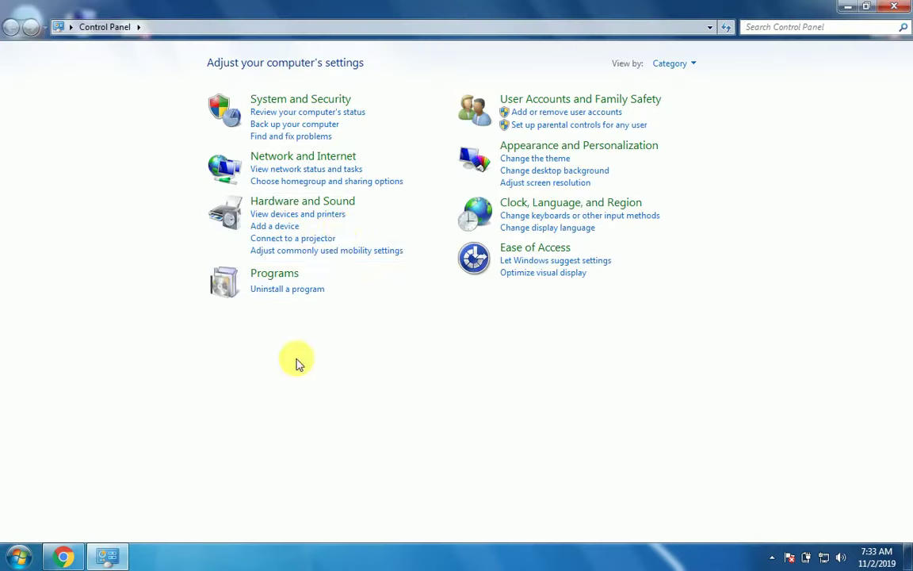
click(674, 64)
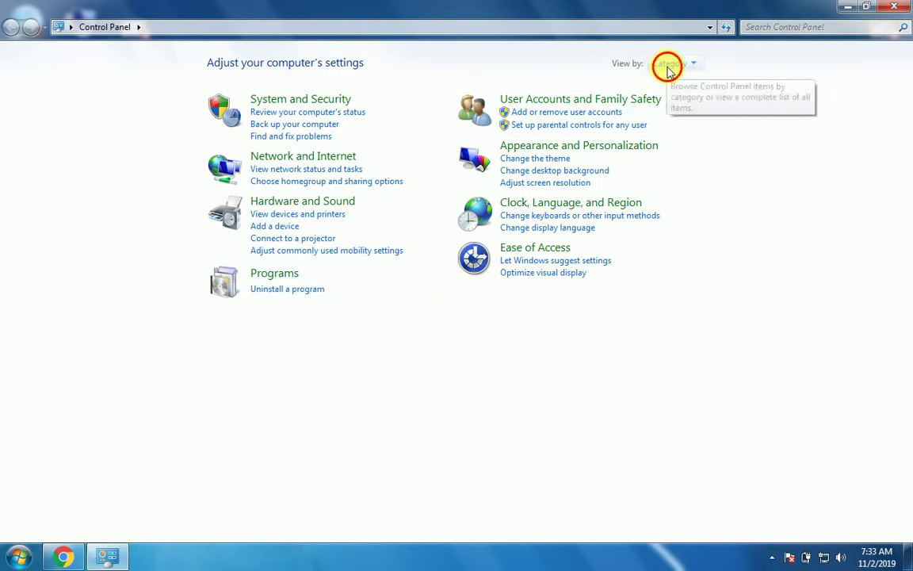
click(670, 103)
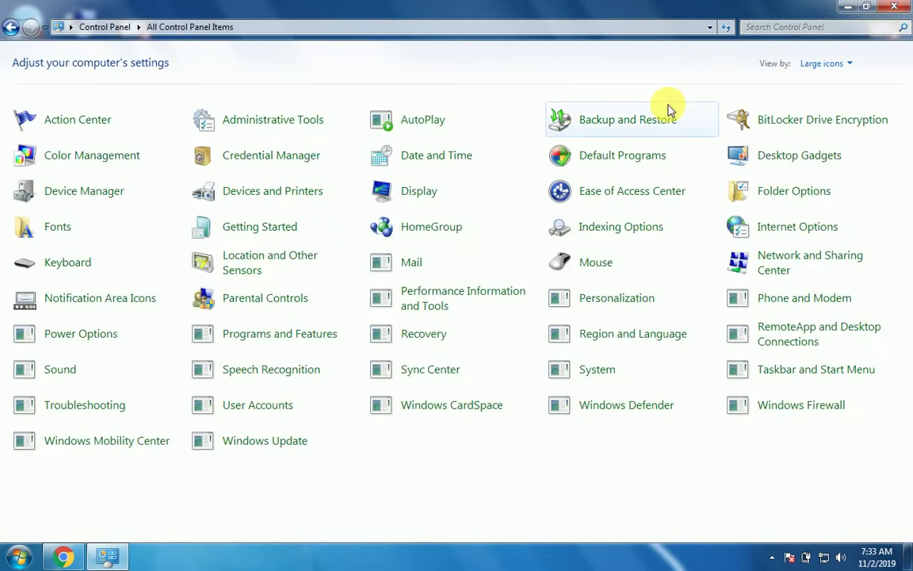
Return the Control Panel to Category view and open Devices and Printers
click(833, 67)
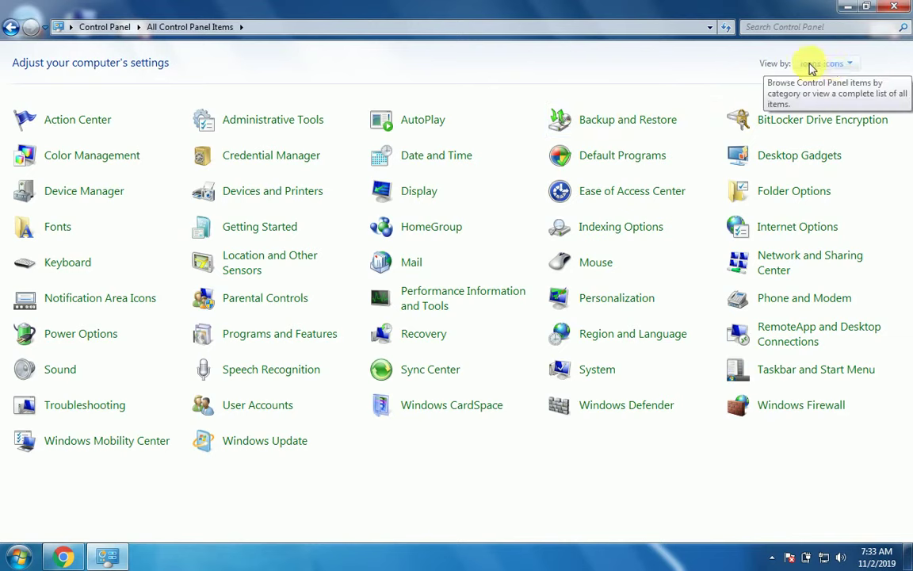
click(829, 65)
click(835, 82)
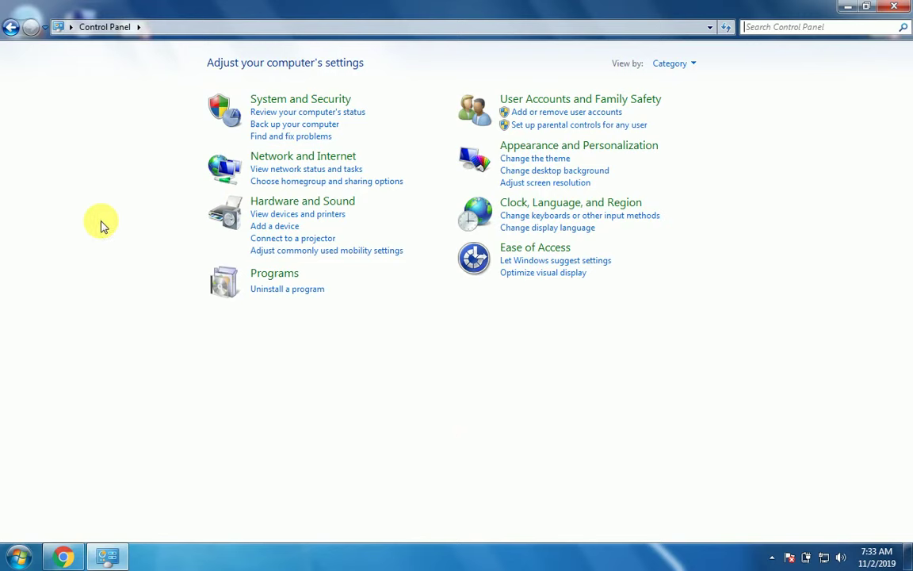
click(308, 215)
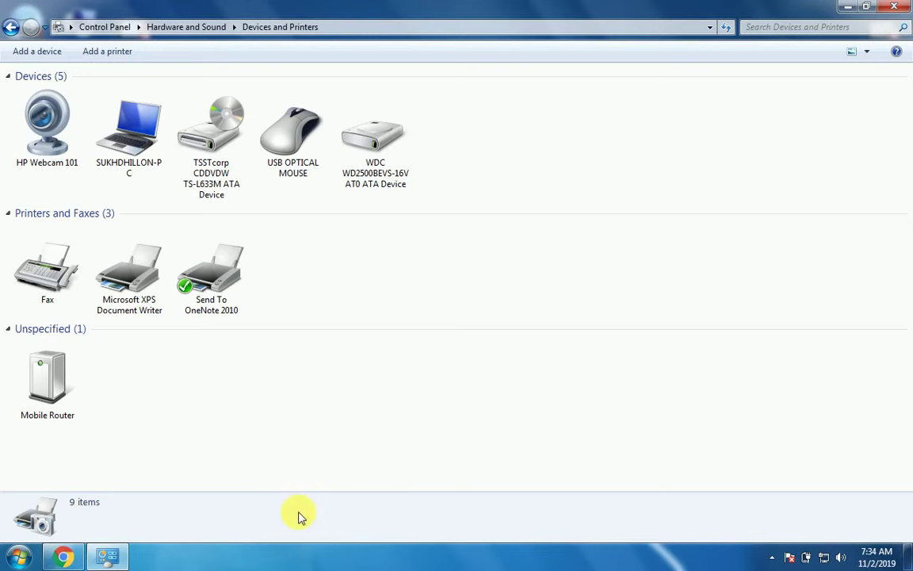
Close the Devices and Printers window and refresh the desktop twice
click(900, 6)
right_click(471, 159)
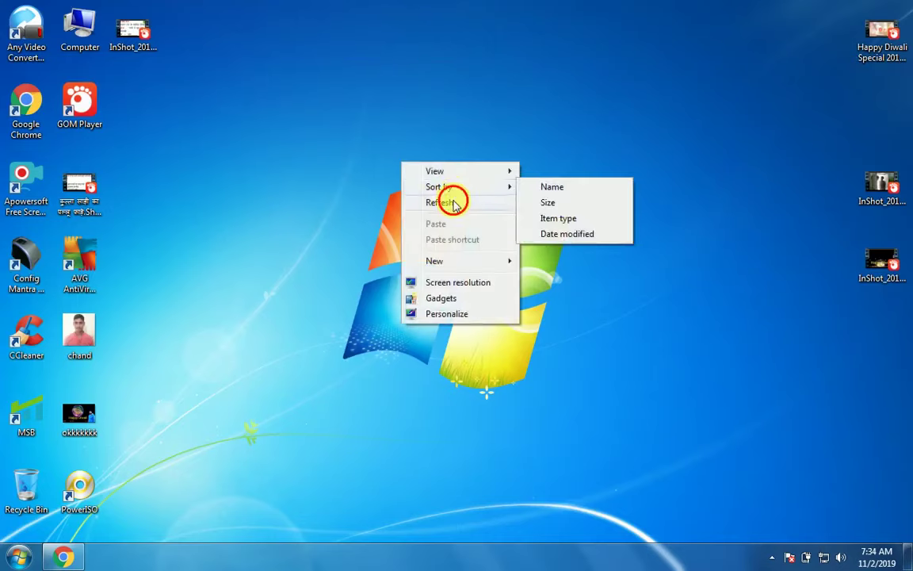
click(451, 203)
right_click(302, 176)
click(371, 220)
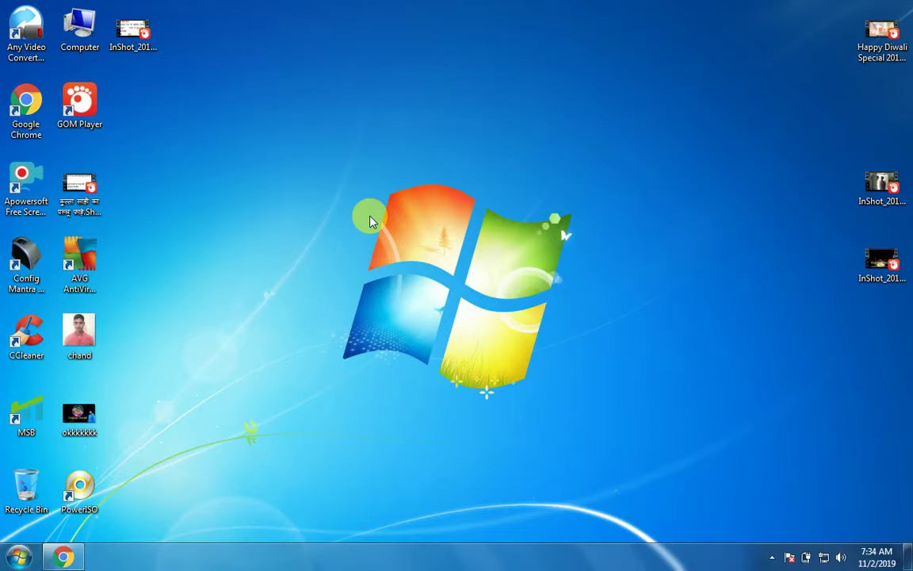
Switch back to YouTube Studio in Chrome and like the "Mann gye guru g", Jio 4g voice app and Excel key formula comments
click(67, 556)
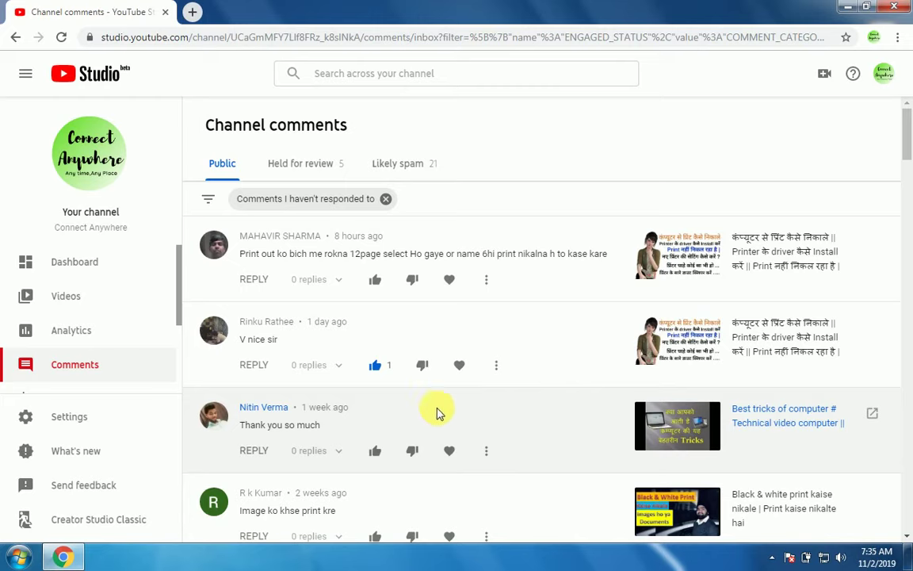
drag(907, 171, 908, 297)
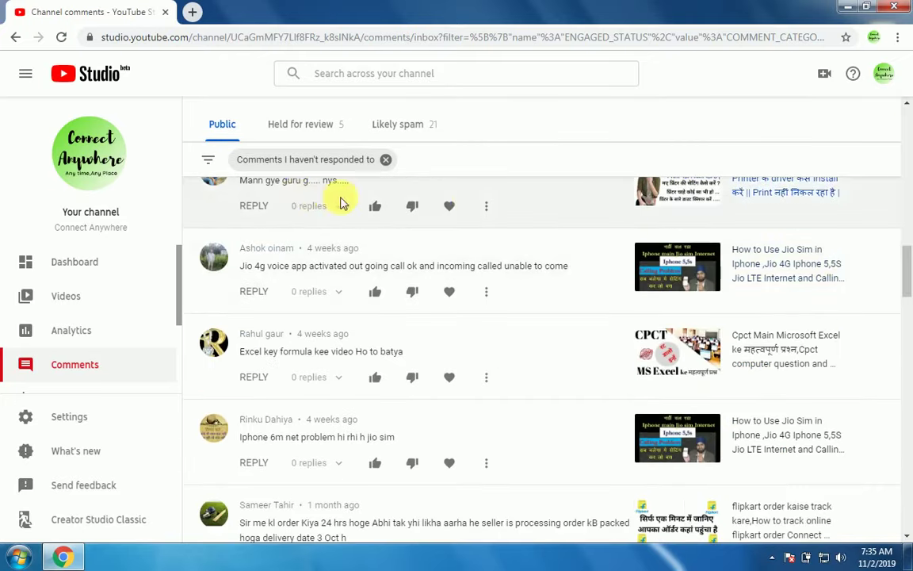
click(378, 206)
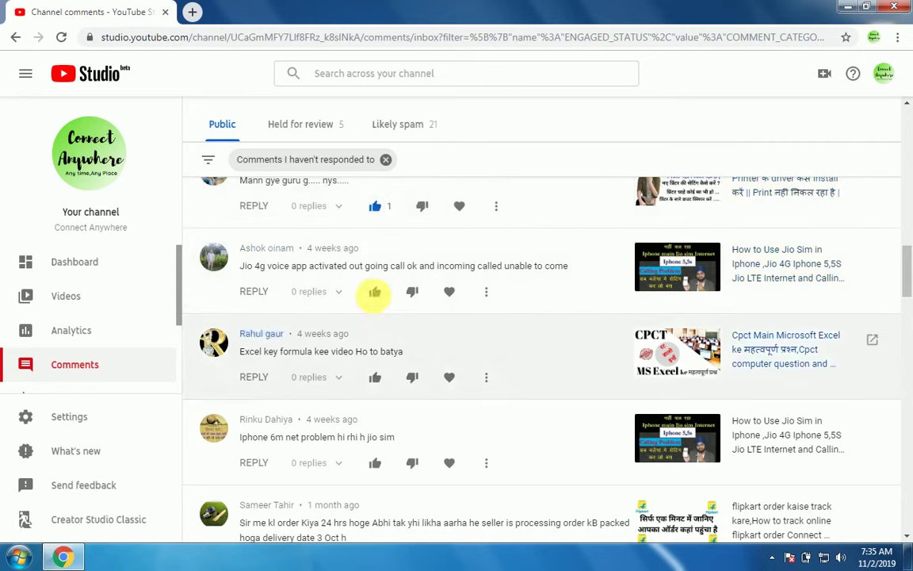
click(376, 377)
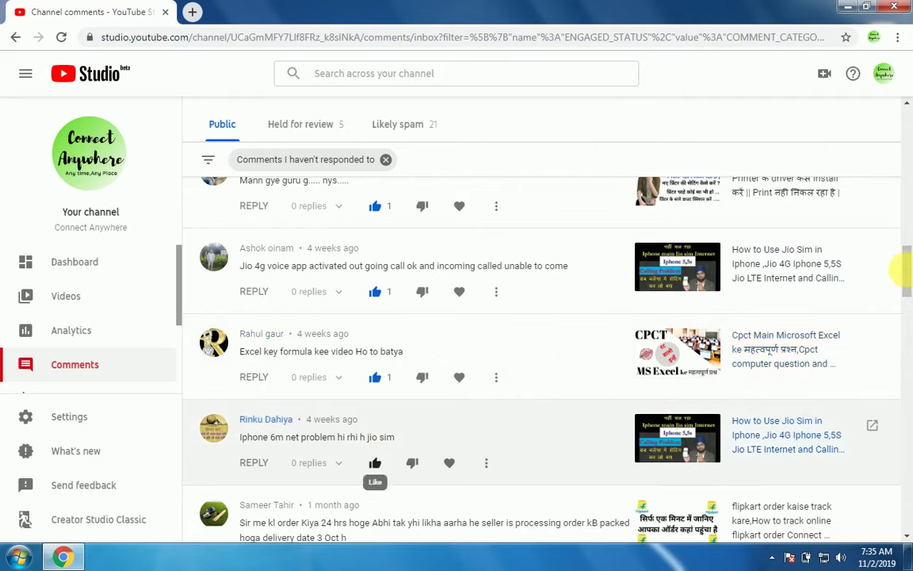
Like the "LINK NAHI HA", "Download hi nahi hota" and "Bhai call nhi ati" comments, plus the newest comment about stopping a printout
drag(907, 240, 909, 199)
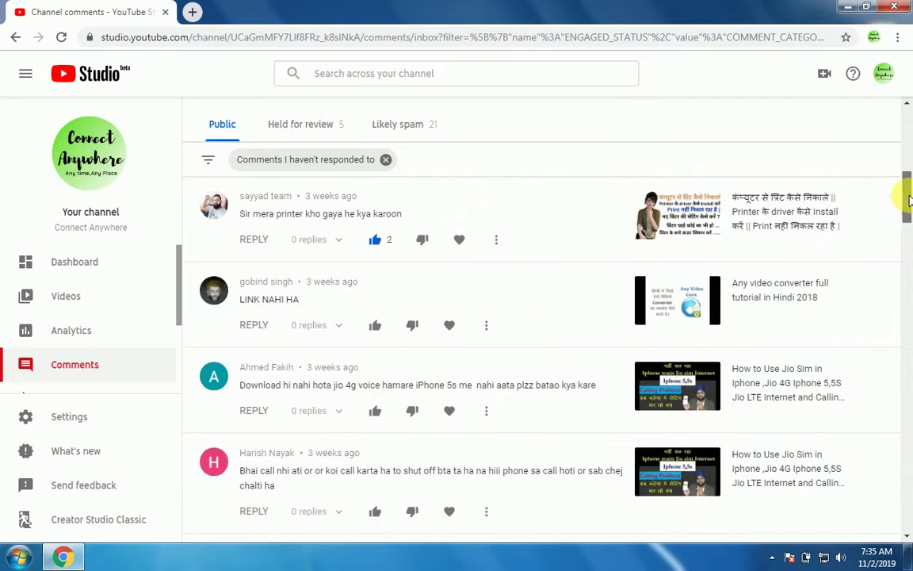
click(376, 410)
click(375, 512)
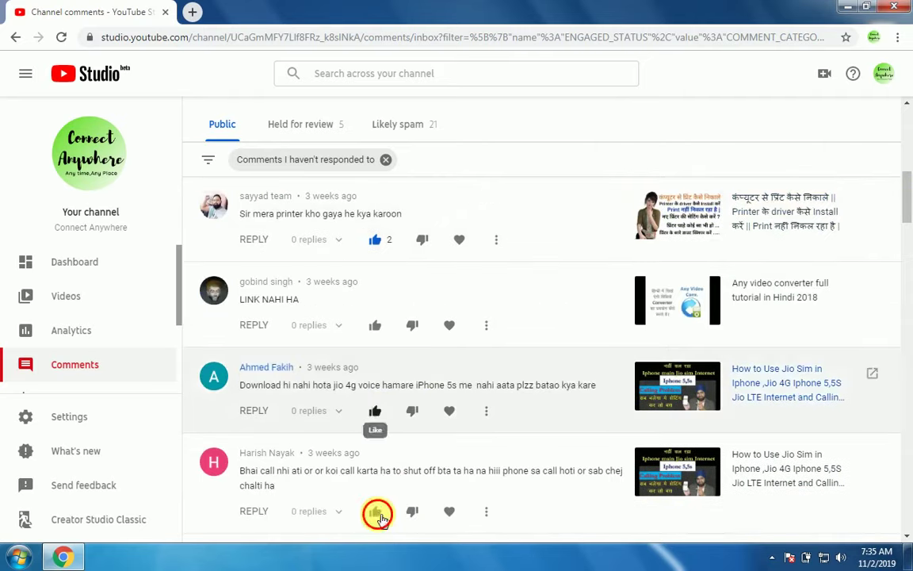
click(375, 326)
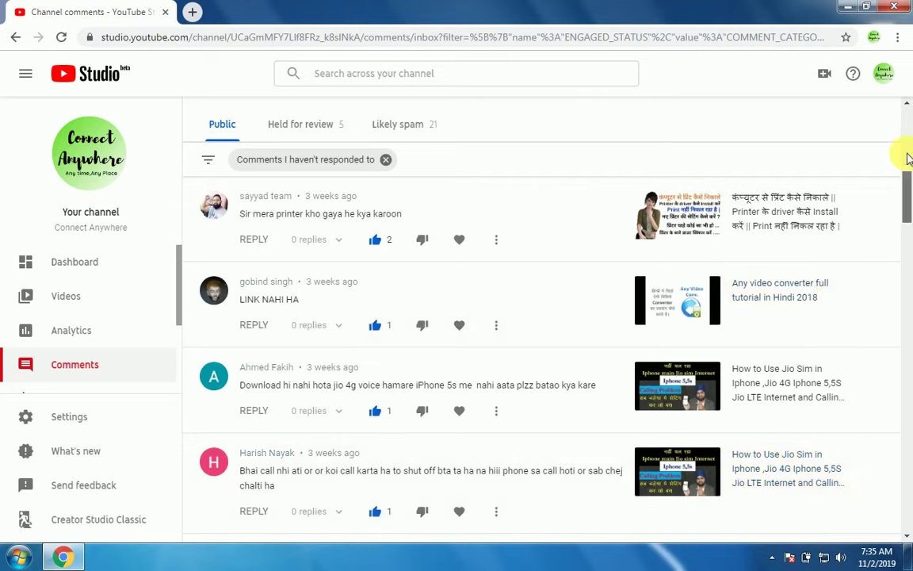
scroll(856, 169, up, 7)
click(376, 281)
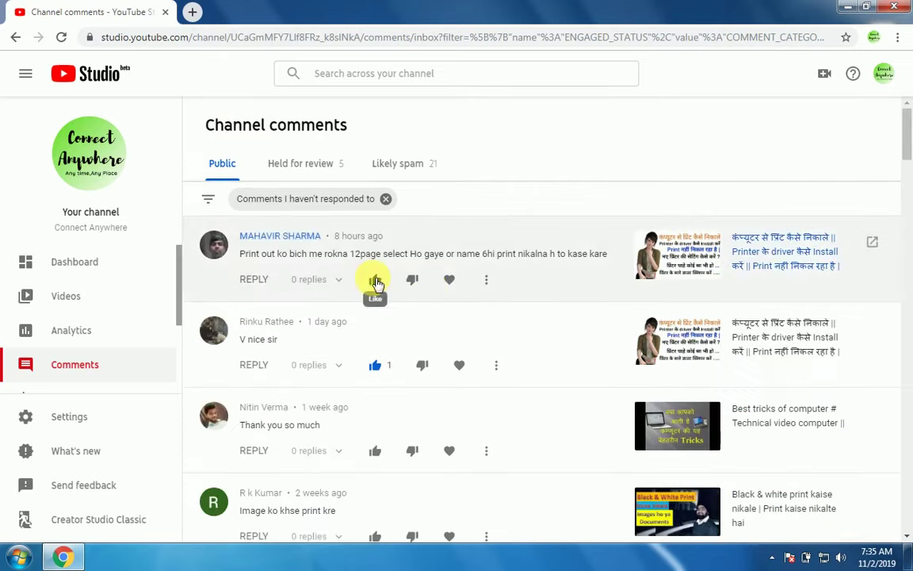